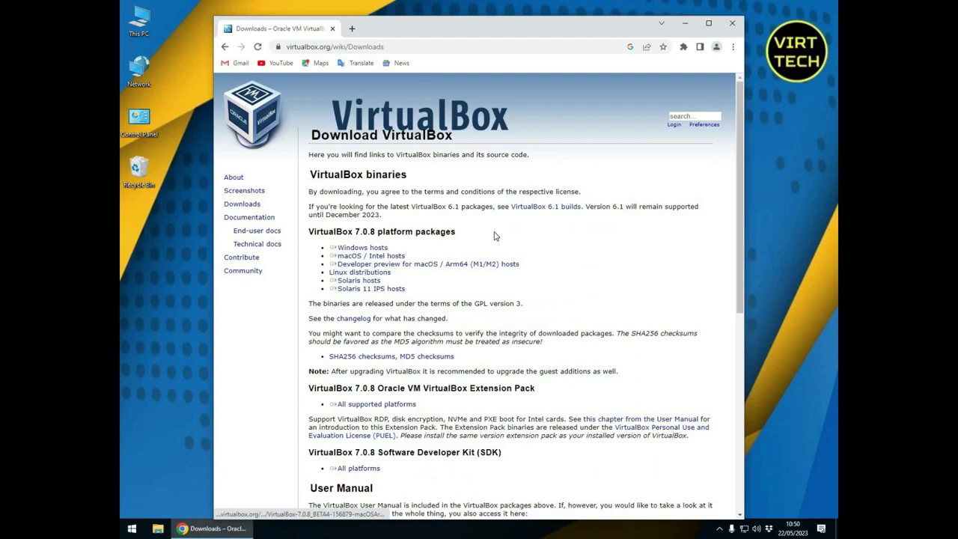
Download the VirtualBox 7.0.8 platform package for Windows hosts from the VirtualBox downloads page.
{"action": "triple_click", "coordinate": [395, 289]}
{"action": "triple_click", "coordinate": [361, 248]}
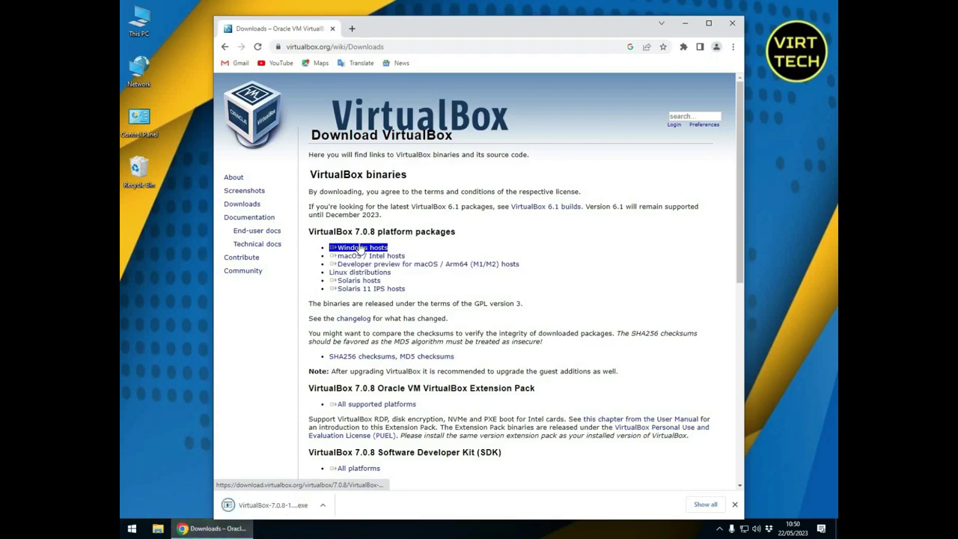
{"action": "left_click", "coordinate": [371, 303]}
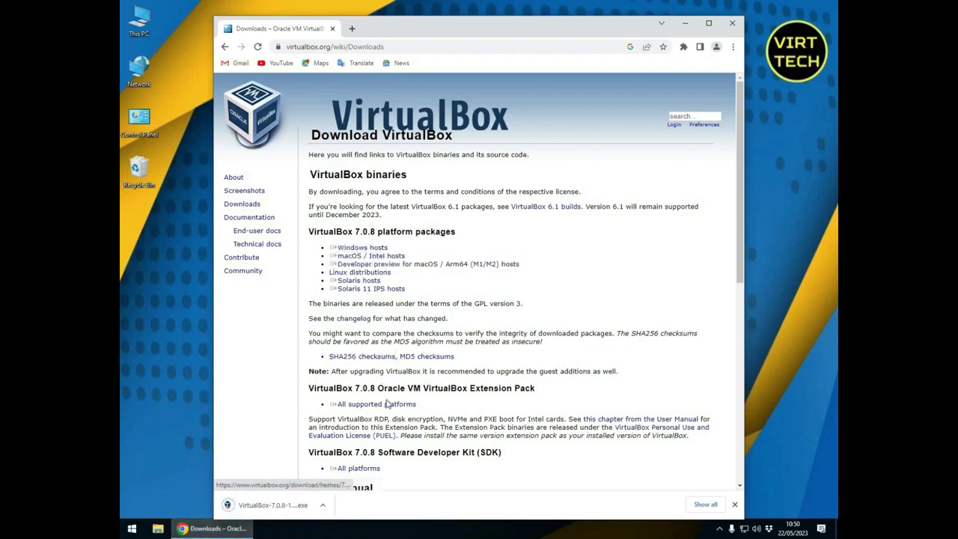
Download the VirtualBox 7.0.8 Extension Pack for all supported platforms and close the browser.
{"action": "triple_click", "coordinate": [387, 404]}
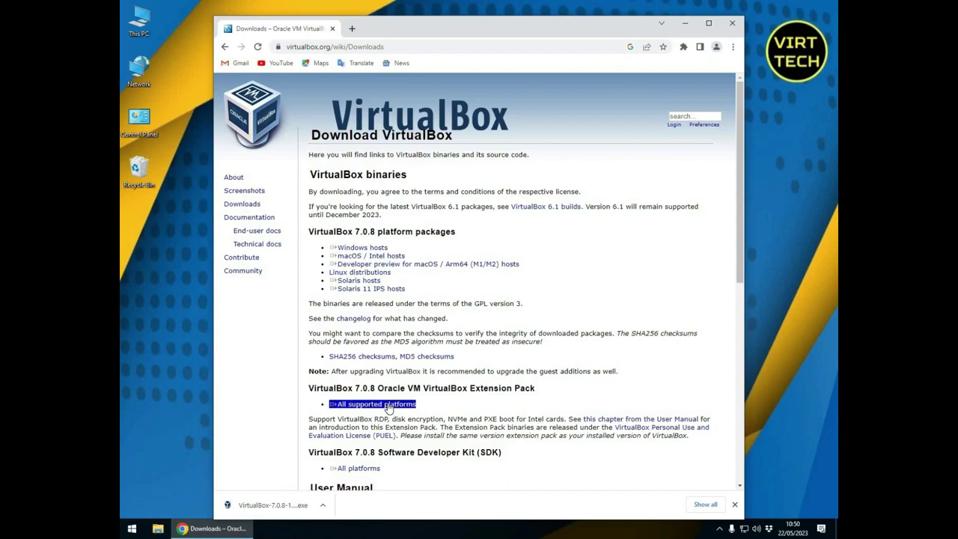
{"action": "left_click", "coordinate": [389, 406]}
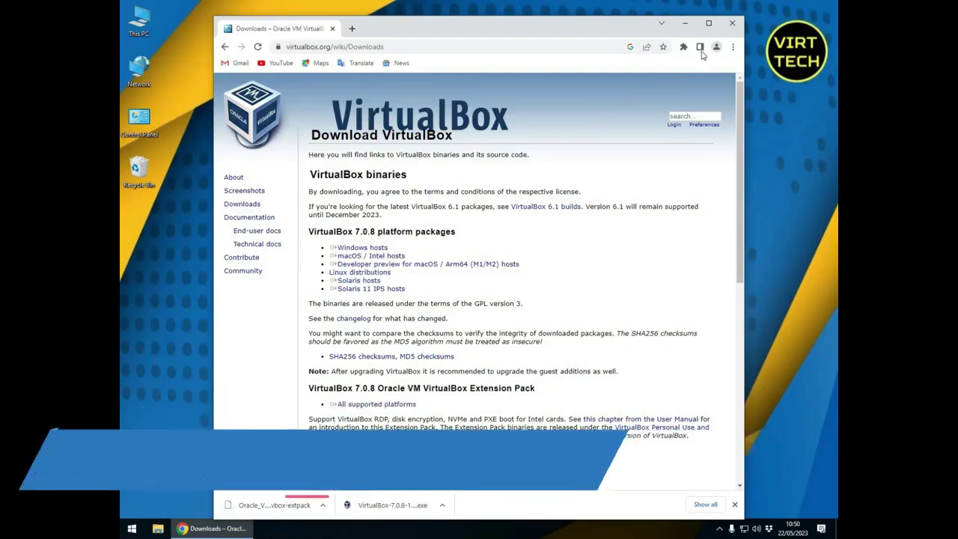
{"action": "left_click", "coordinate": [732, 24]}
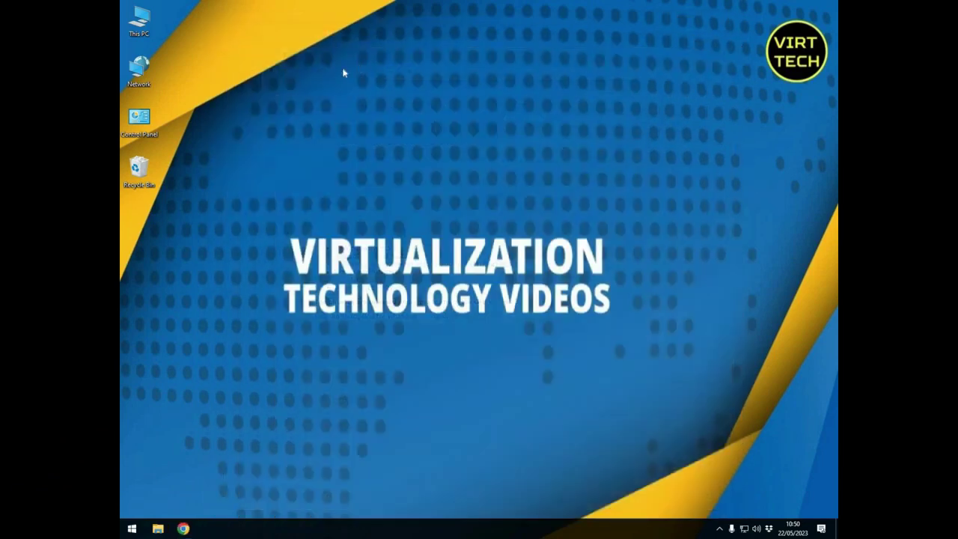
Run the VirtualBox-7.0.8-156879-Win installer from the Downloads folder and minimize the folder window.
{"action": "double_click", "coordinate": [140, 27]}
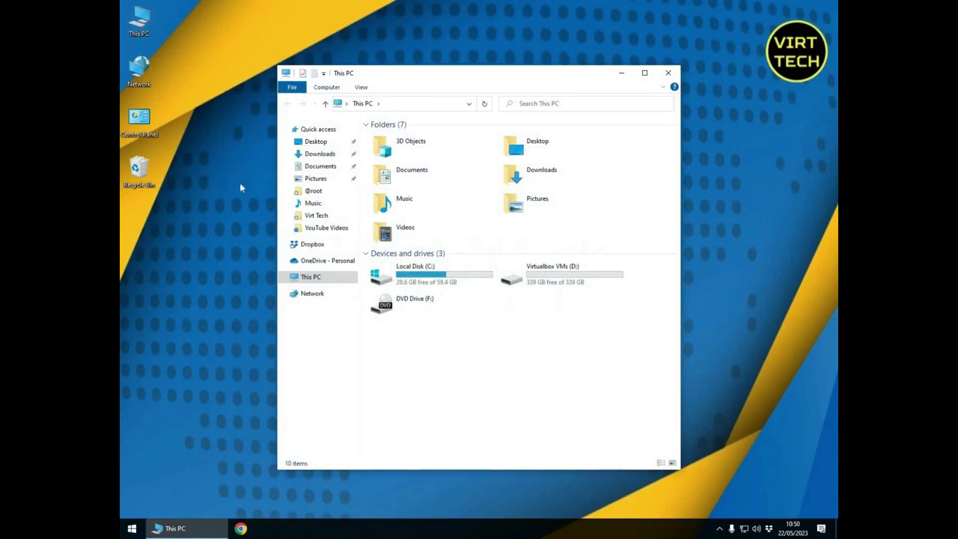
{"action": "left_click", "coordinate": [315, 155]}
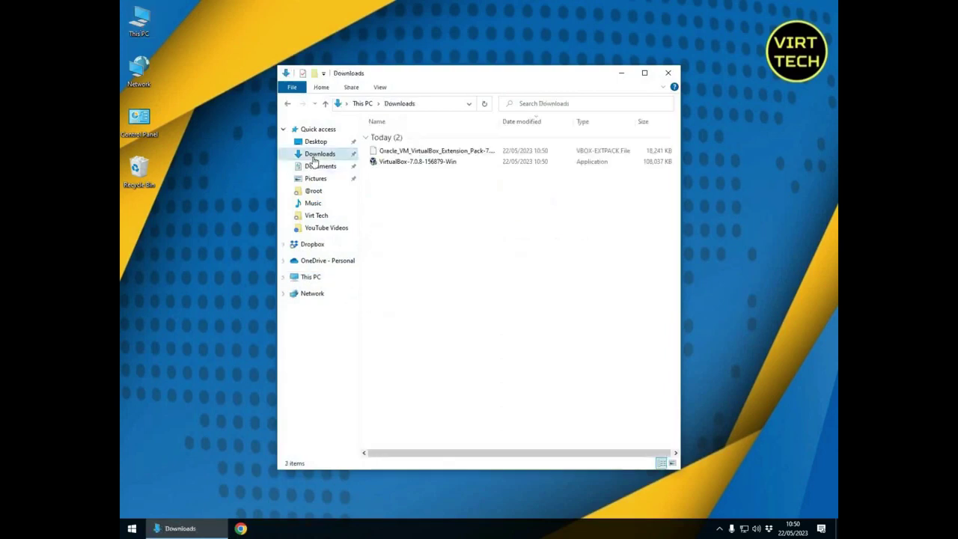
{"action": "double_click", "coordinate": [396, 162]}
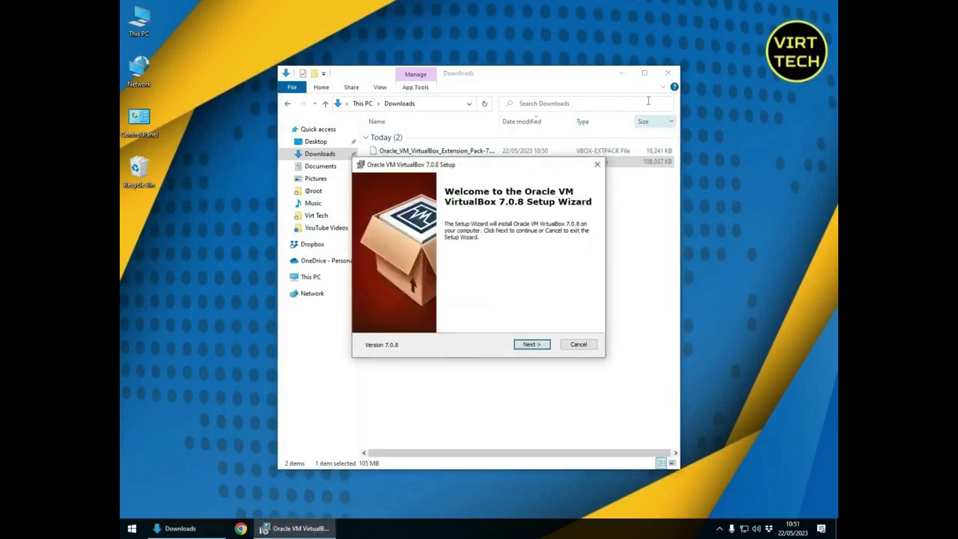
{"action": "left_click", "coordinate": [621, 74]}
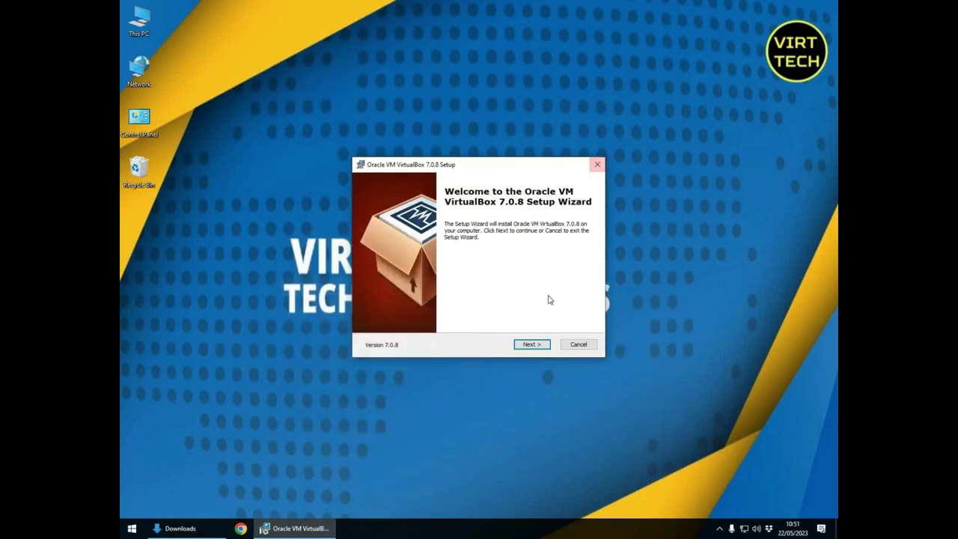
Install VirtualBox 7.0.8 with the default features and location, accepting the network and Python dependency warnings, and start it on finishing.
{"action": "left_click", "coordinate": [536, 347]}
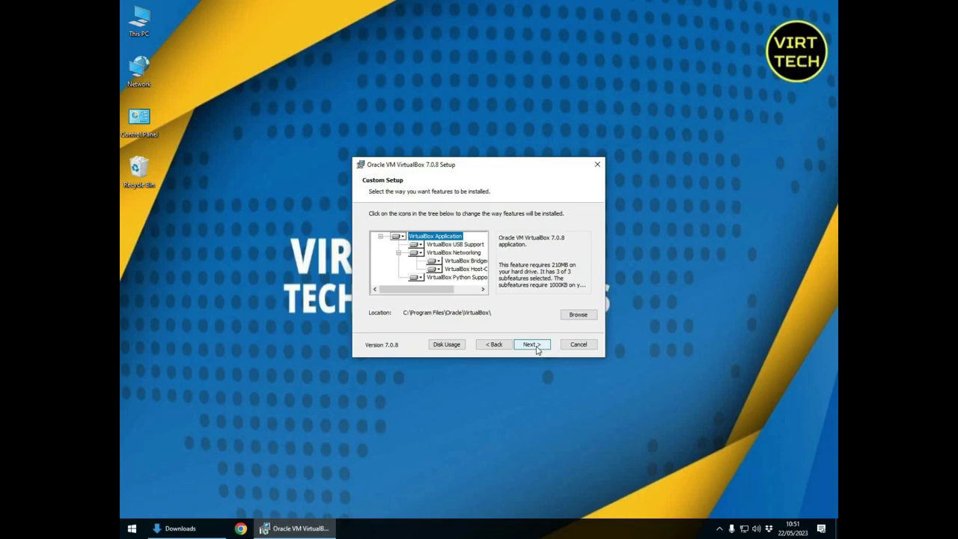
{"action": "left_click", "coordinate": [537, 350]}
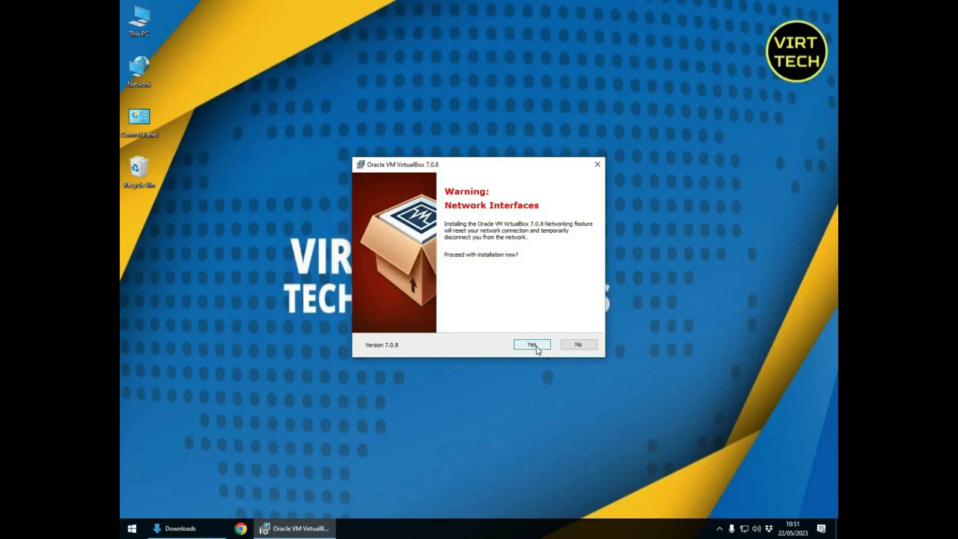
{"action": "left_click", "coordinate": [532, 345]}
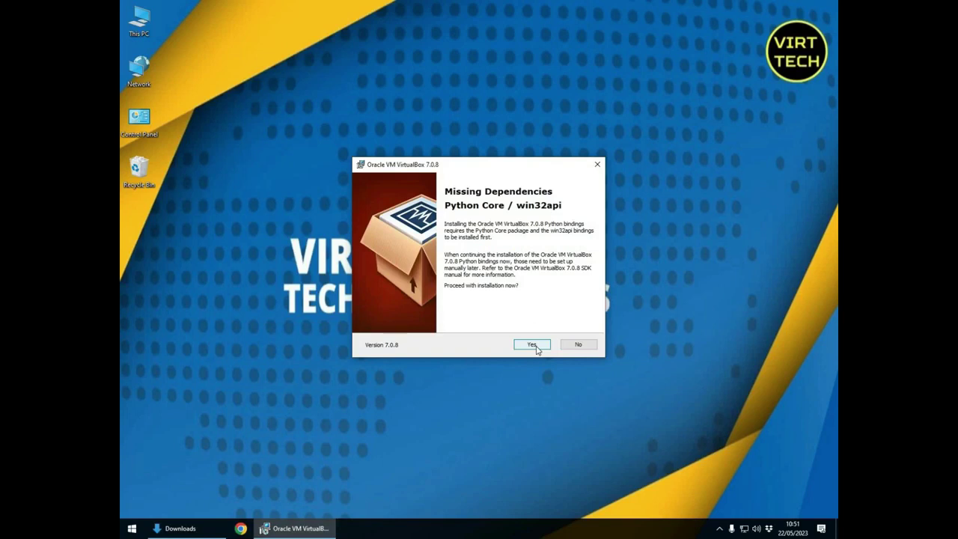
{"action": "left_click", "coordinate": [533, 345]}
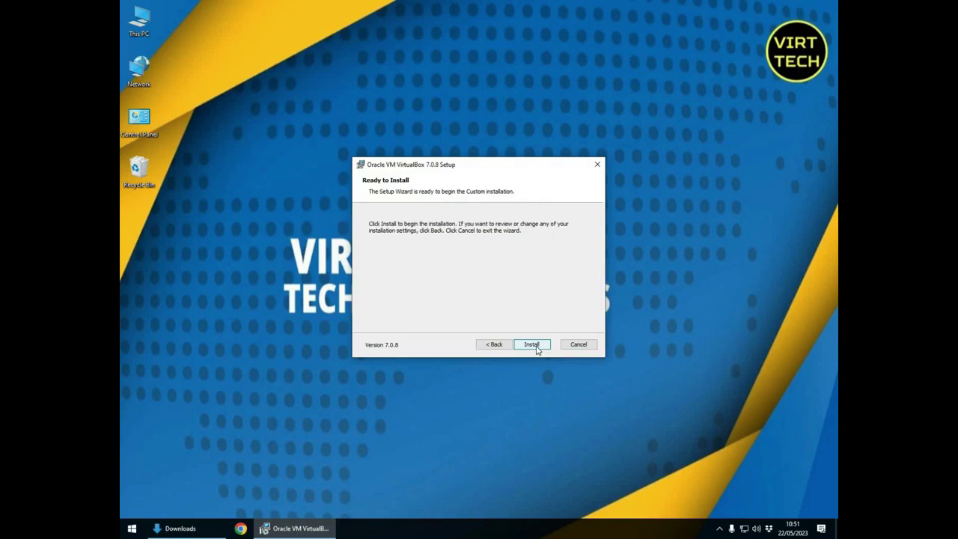
{"action": "left_click", "coordinate": [533, 345]}
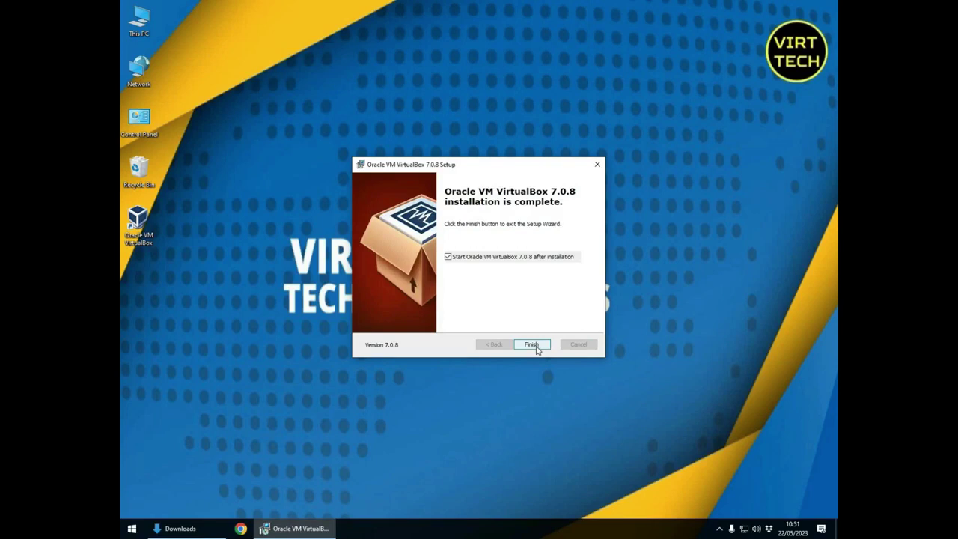
{"action": "left_click", "coordinate": [532, 345]}
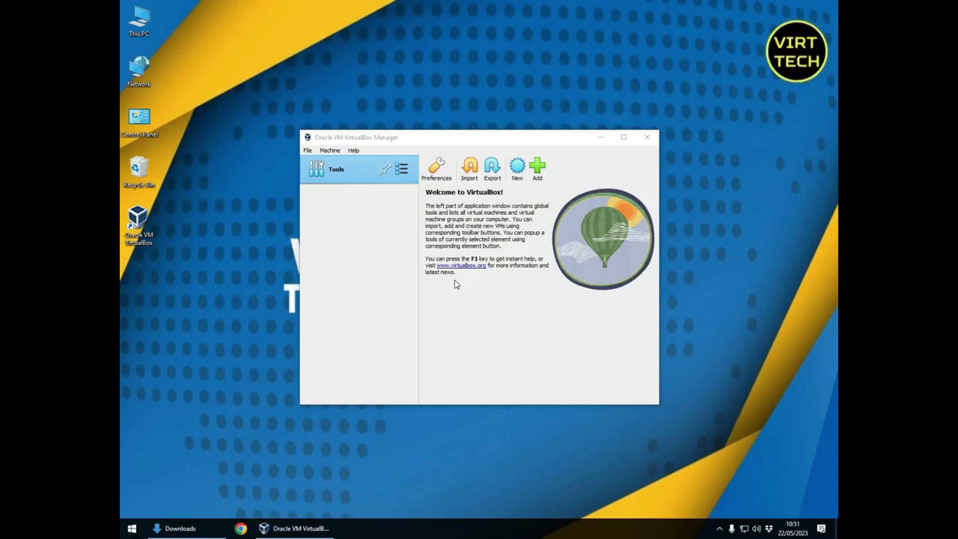
Open the Extensions tool and choose the downloaded Oracle VM VirtualBox Extension Pack file for installation.
{"action": "left_click", "coordinate": [403, 171]}
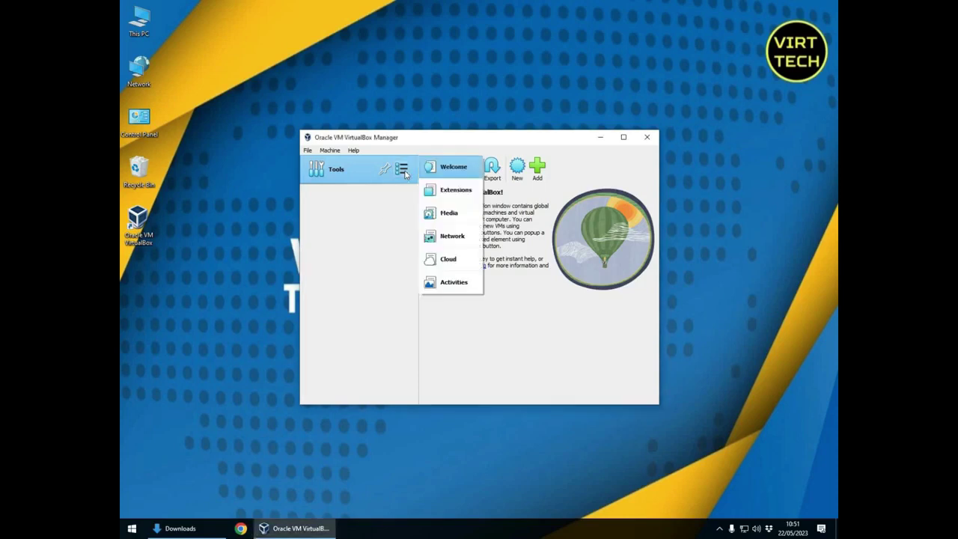
{"action": "left_click", "coordinate": [427, 191]}
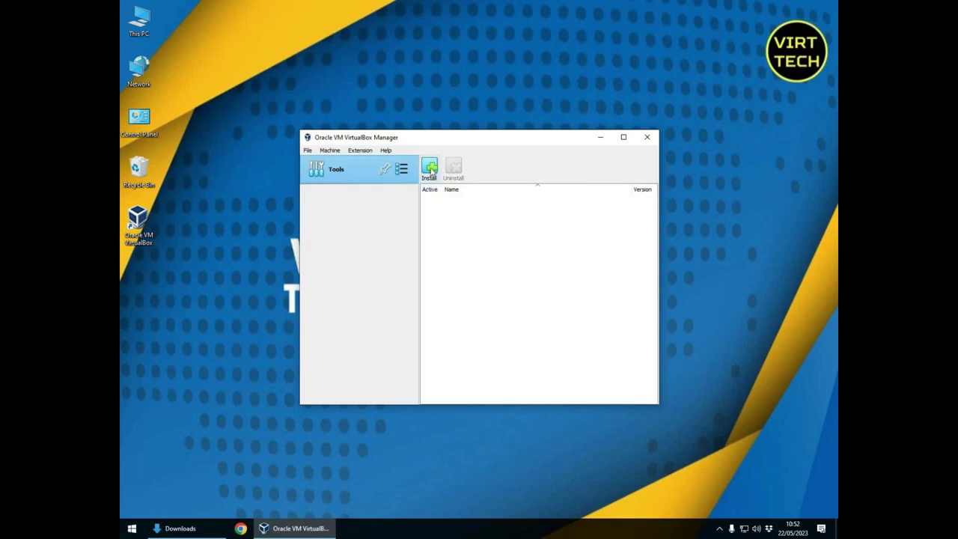
{"action": "left_click", "coordinate": [429, 168]}
{"action": "left_click", "coordinate": [439, 237]}
{"action": "left_click", "coordinate": [572, 398]}
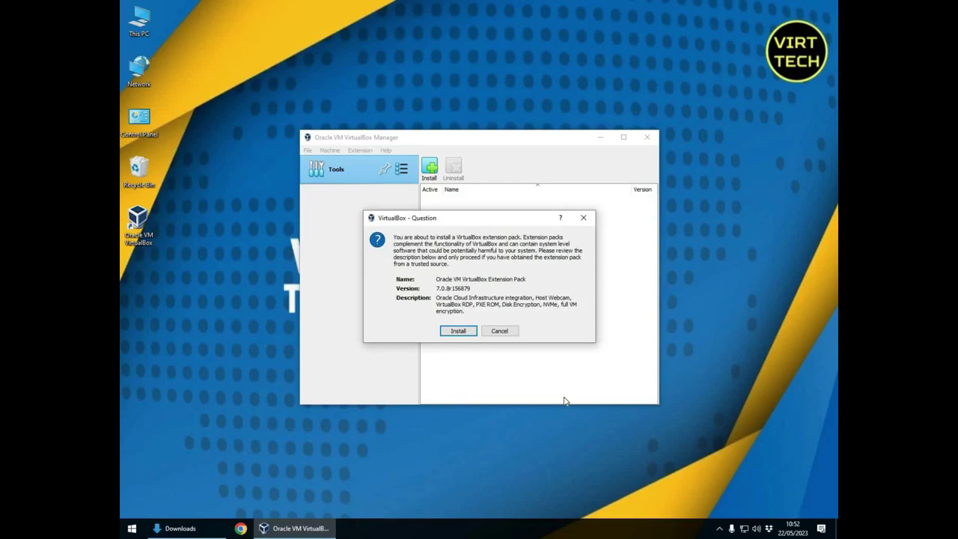
Install the extension pack, agreeing to its full license text, and return to the Welcome page.
{"action": "left_click", "coordinate": [473, 336]}
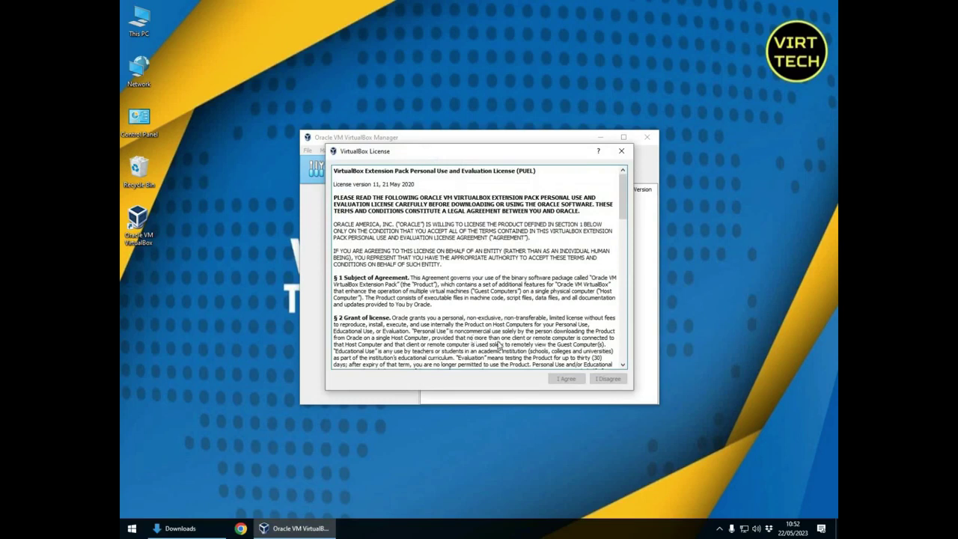
{"action": "left_click", "coordinate": [625, 237]}
{"action": "scroll", "coordinate": [620, 309], "scroll_direction": "down", "scroll_amount": 10}
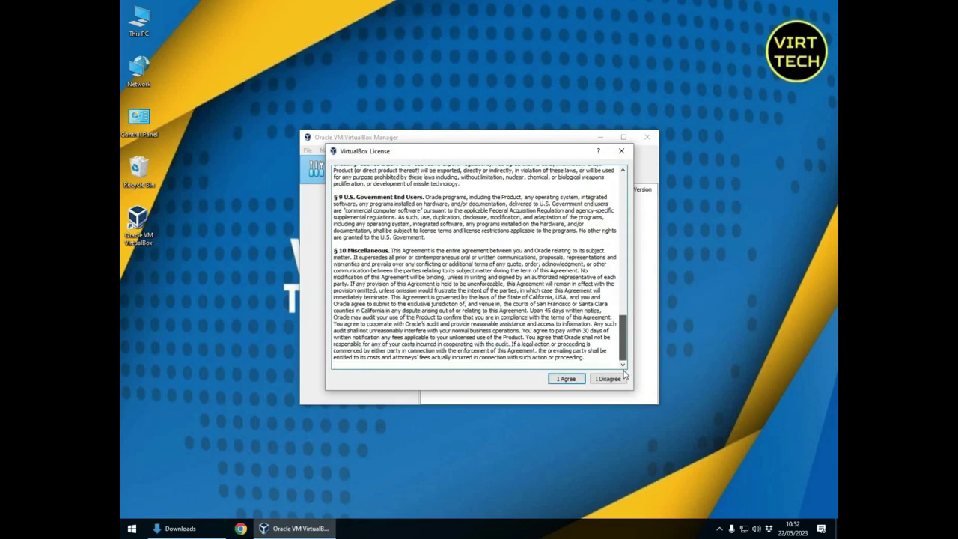
{"action": "left_click", "coordinate": [578, 381]}
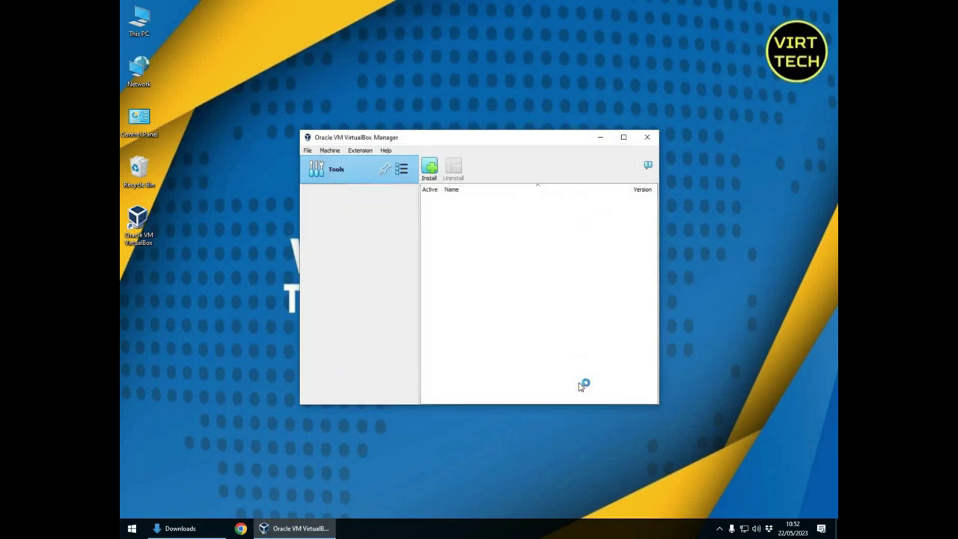
{"action": "left_click", "coordinate": [400, 173]}
{"action": "left_click", "coordinate": [428, 171]}
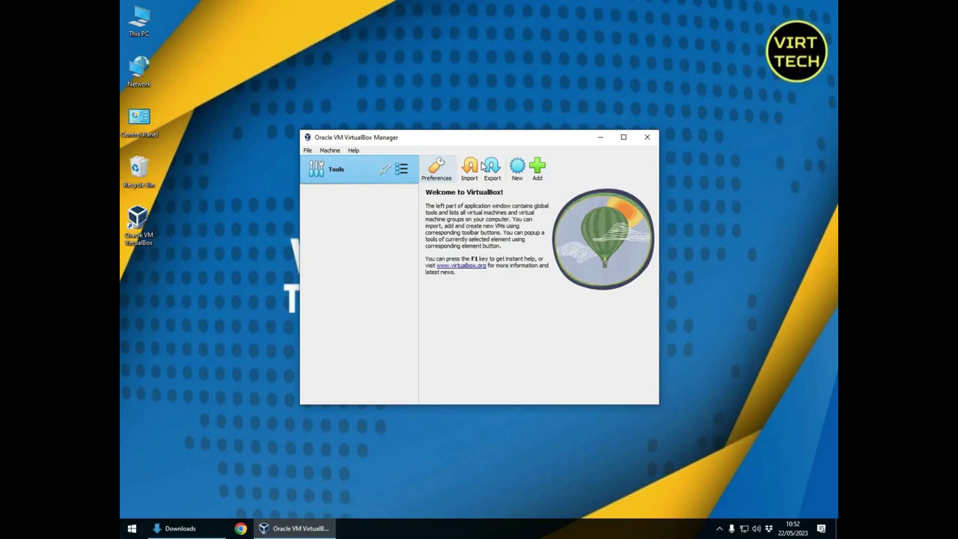
Examine the guest operating system types and Linux versions offered for a new virtual machine, without creating one.
{"action": "left_click", "coordinate": [517, 169]}
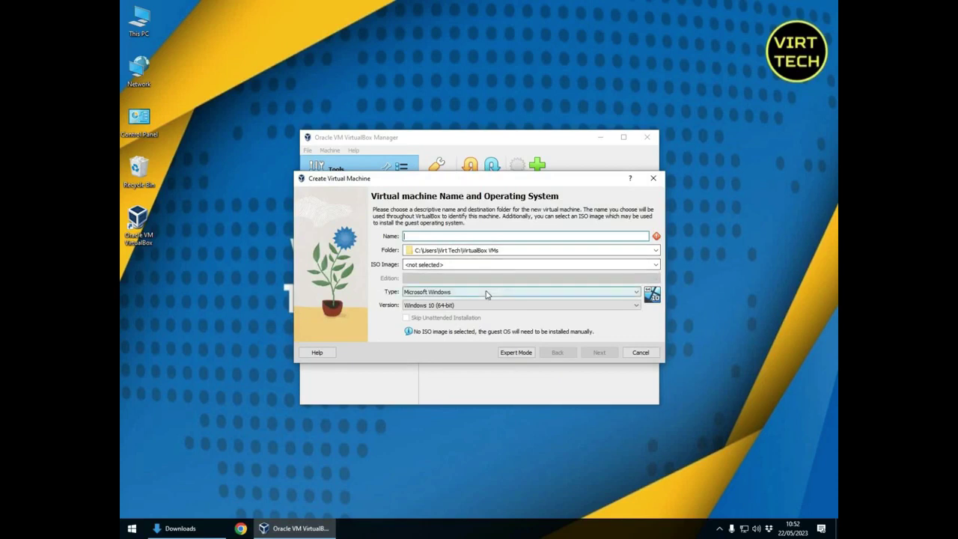
{"action": "left_click", "coordinate": [487, 293]}
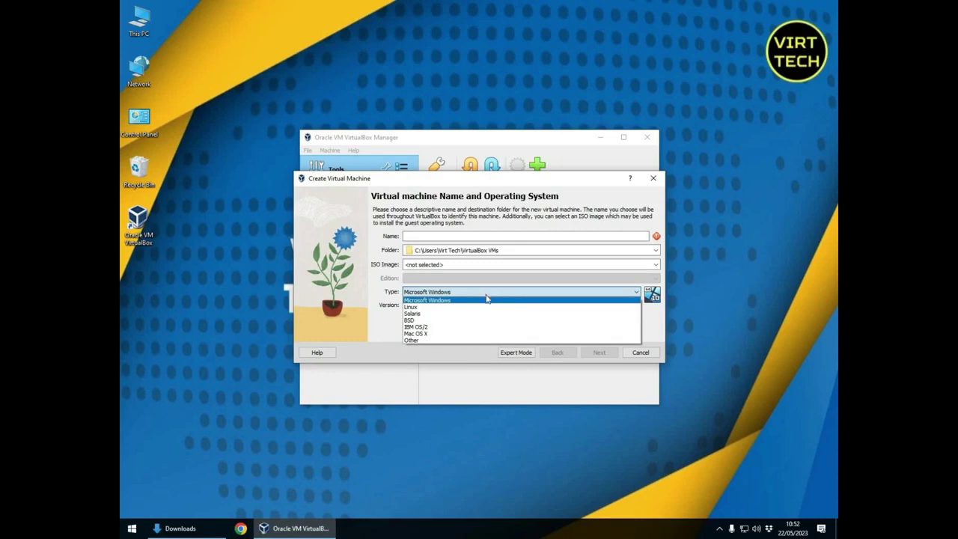
{"action": "left_click", "coordinate": [487, 307]}
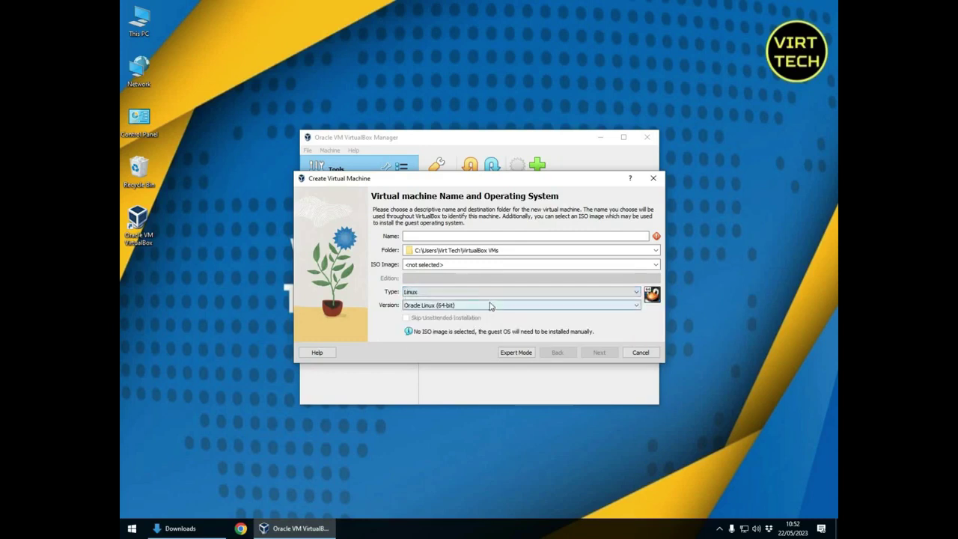
{"action": "left_click", "coordinate": [494, 307]}
{"action": "left_click_drag", "start_coordinate": [635, 342], "coordinate": [641, 319]}
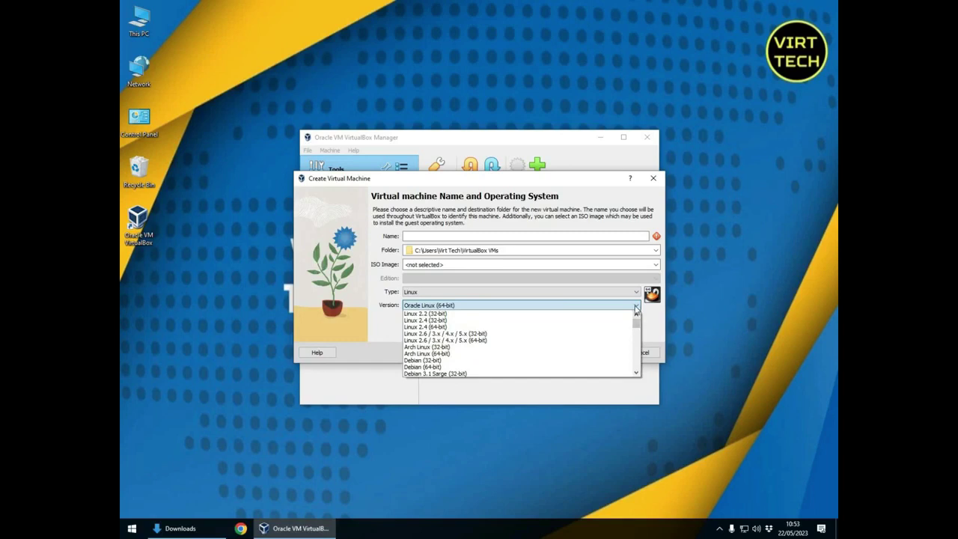
{"action": "left_click", "coordinate": [636, 307]}
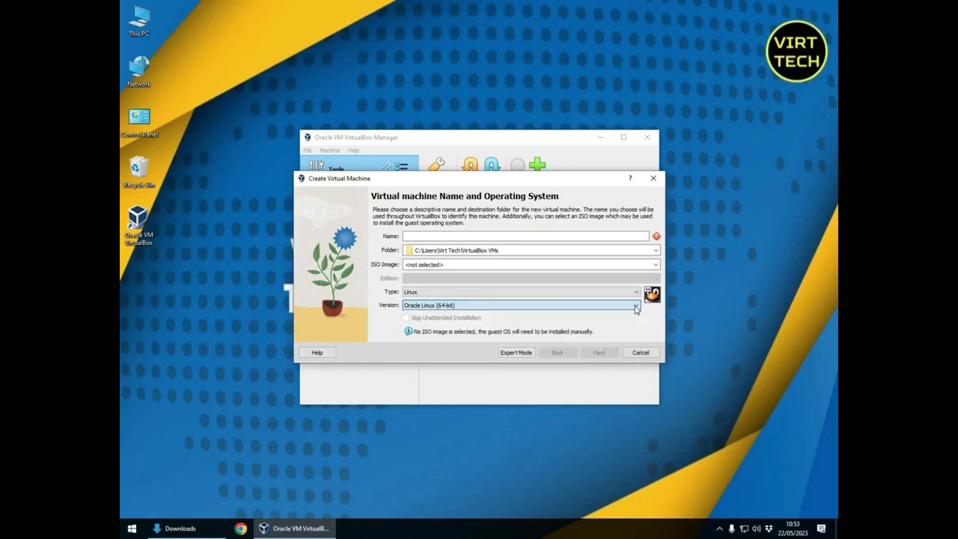
{"action": "left_click", "coordinate": [640, 352]}
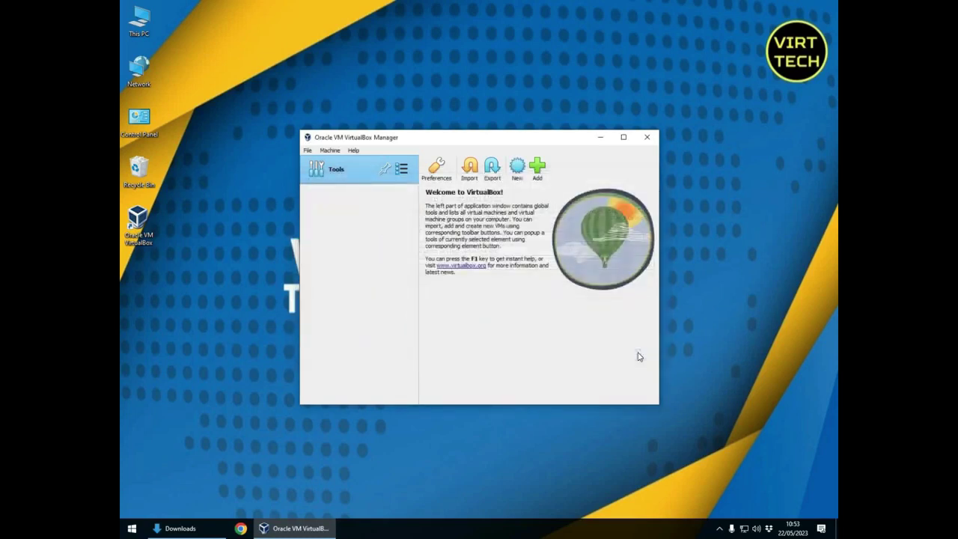